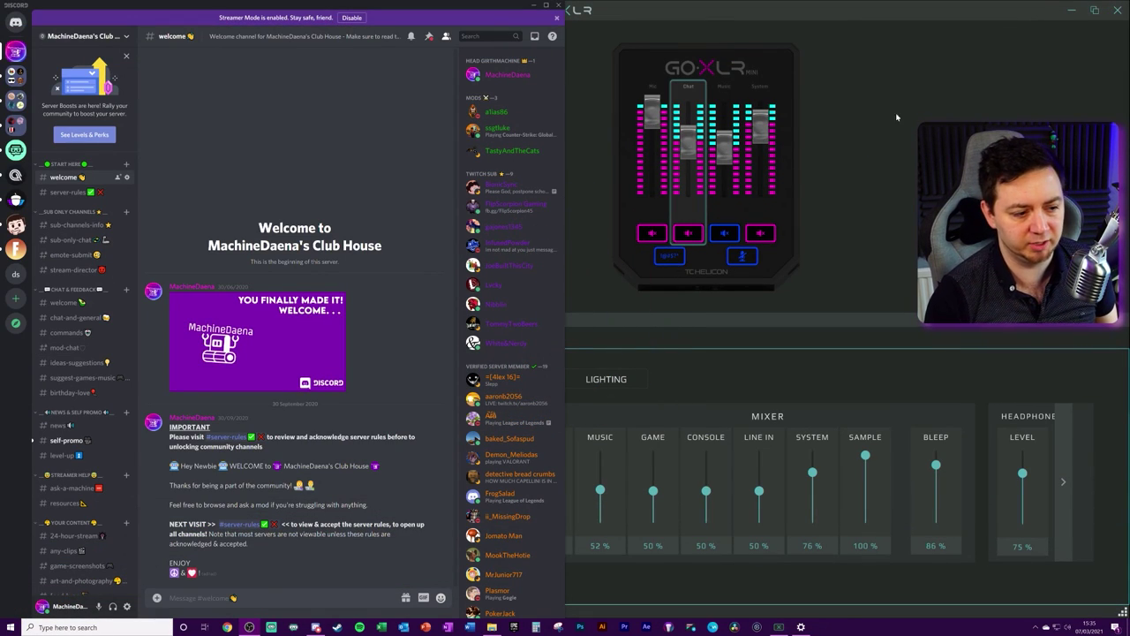
Open Windows Sound settings and review the output and input device lists, leaving Line In as input.
right_click(1068, 628)
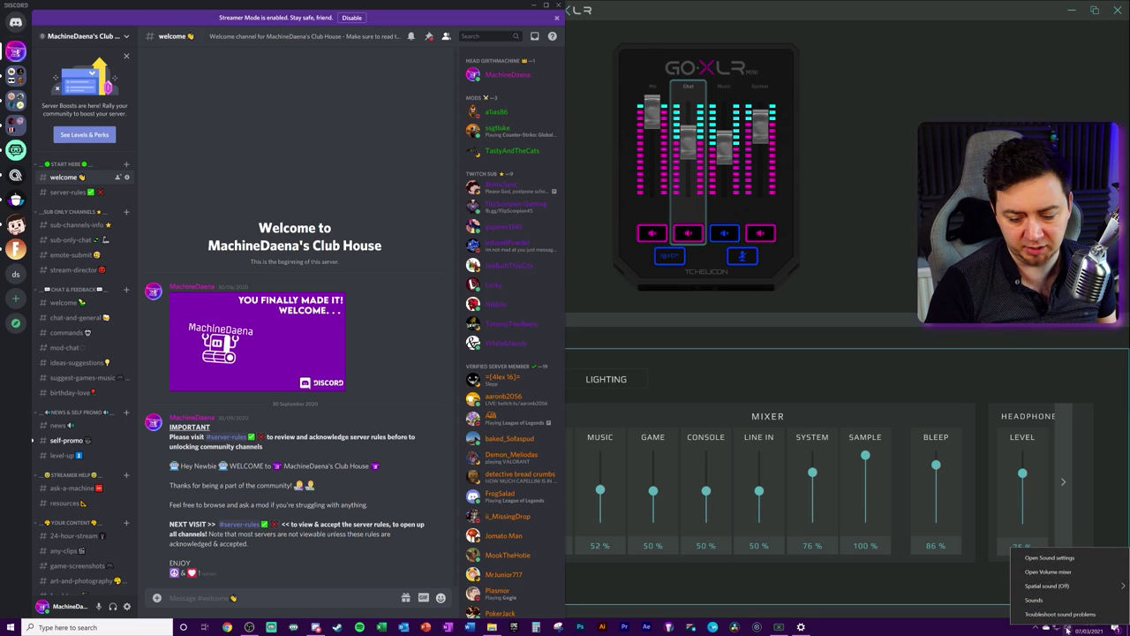
left_click(1049, 557)
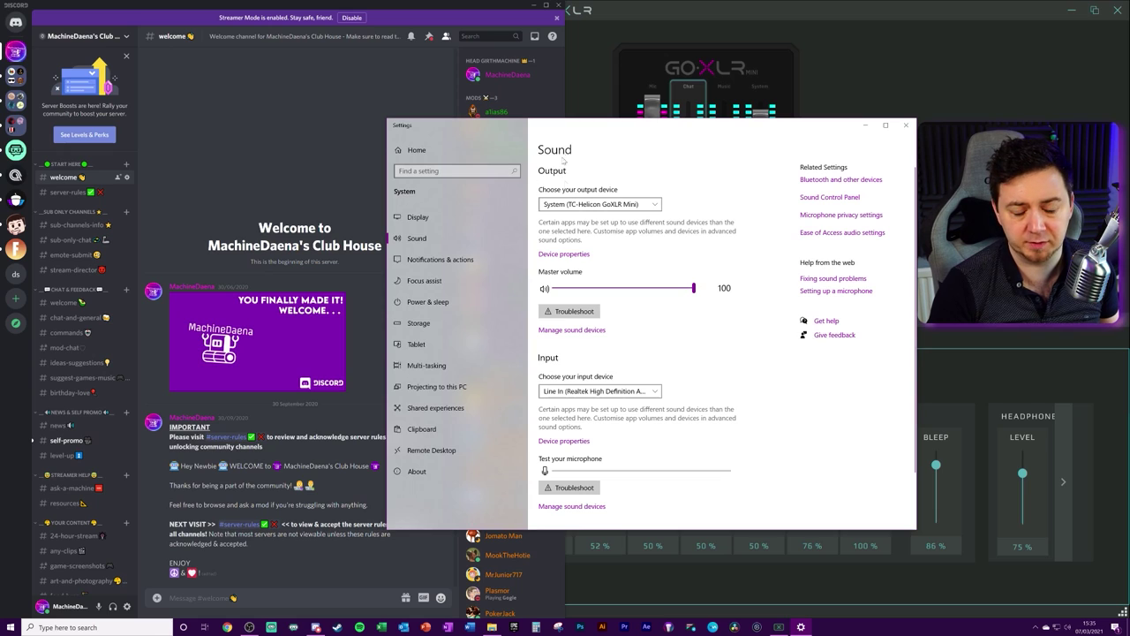
scroll(571, 374, "down", 2)
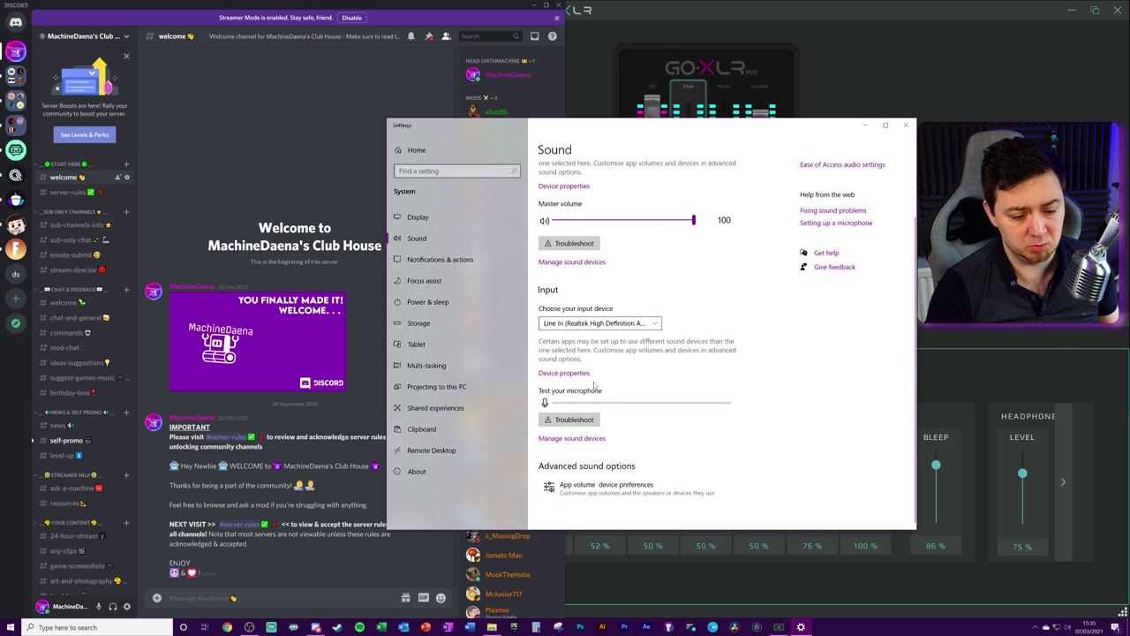
left_click(566, 324)
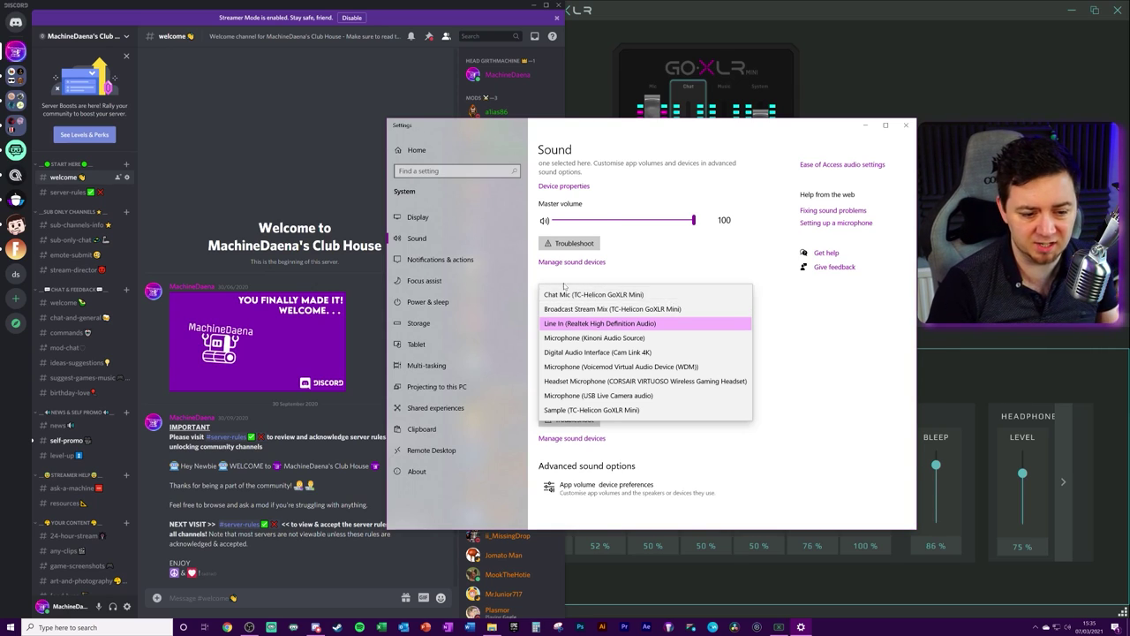
scroll(837, 201, "up", 2)
Open the Sound Control Panel and inspect the System (TC-Helicon GoXLR Mini) playback device's options.
left_click(837, 200)
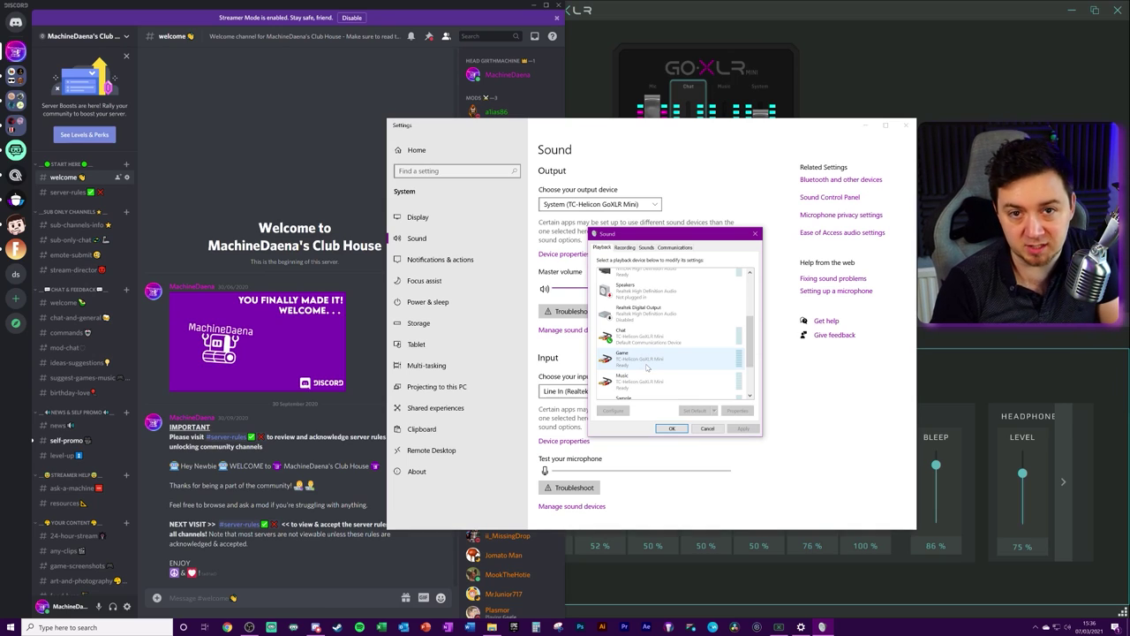
scroll(640, 371, "down", 1)
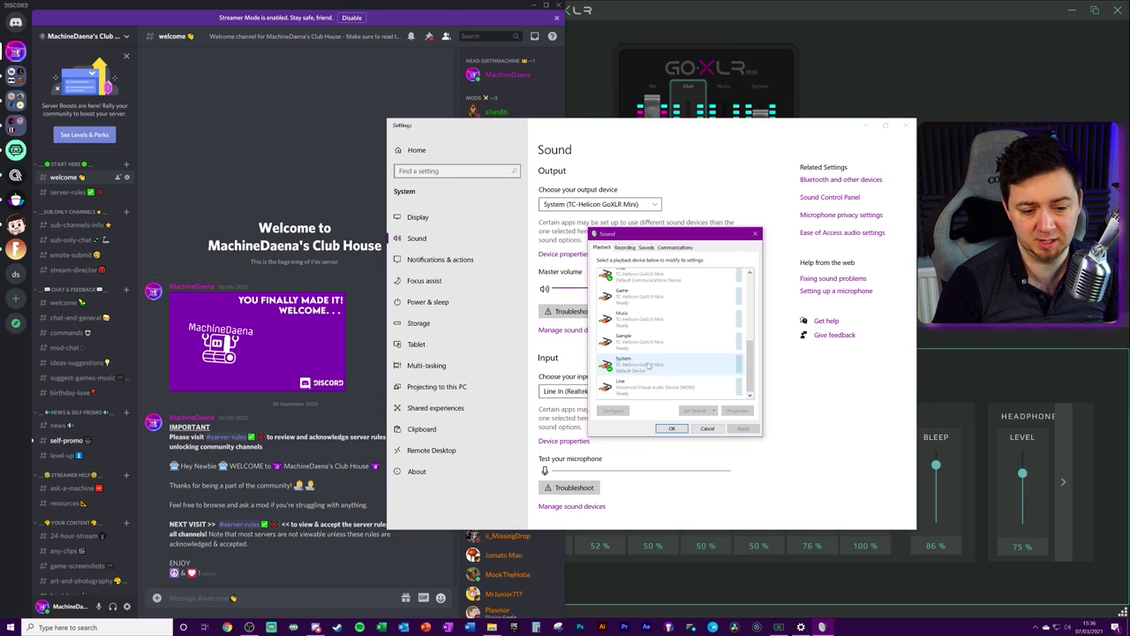
right_click(652, 364)
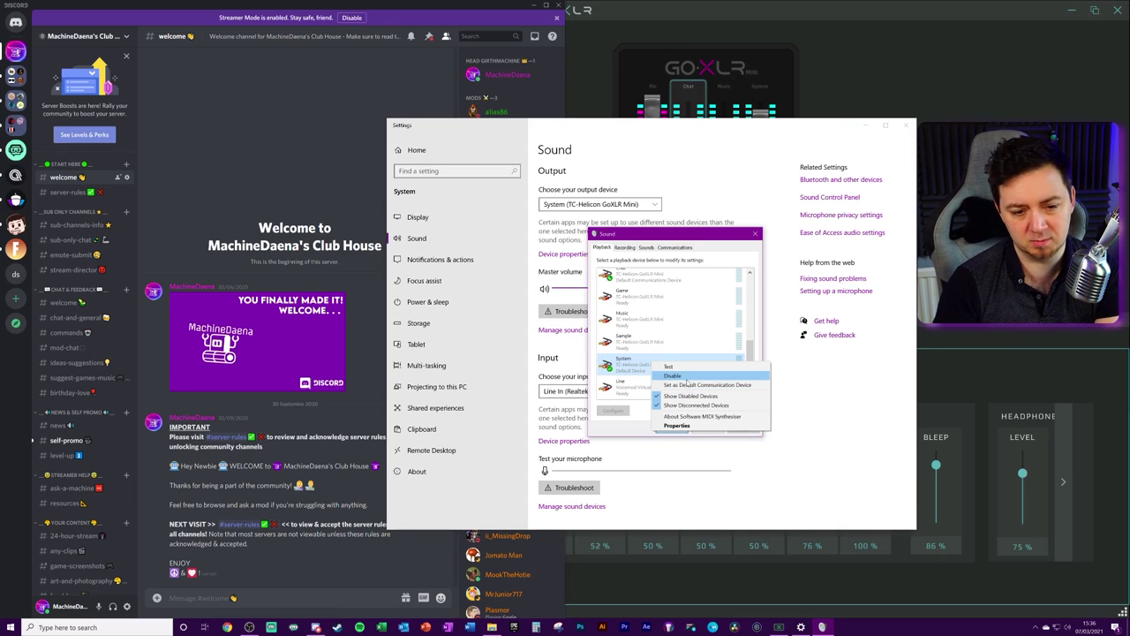
left_click(624, 248)
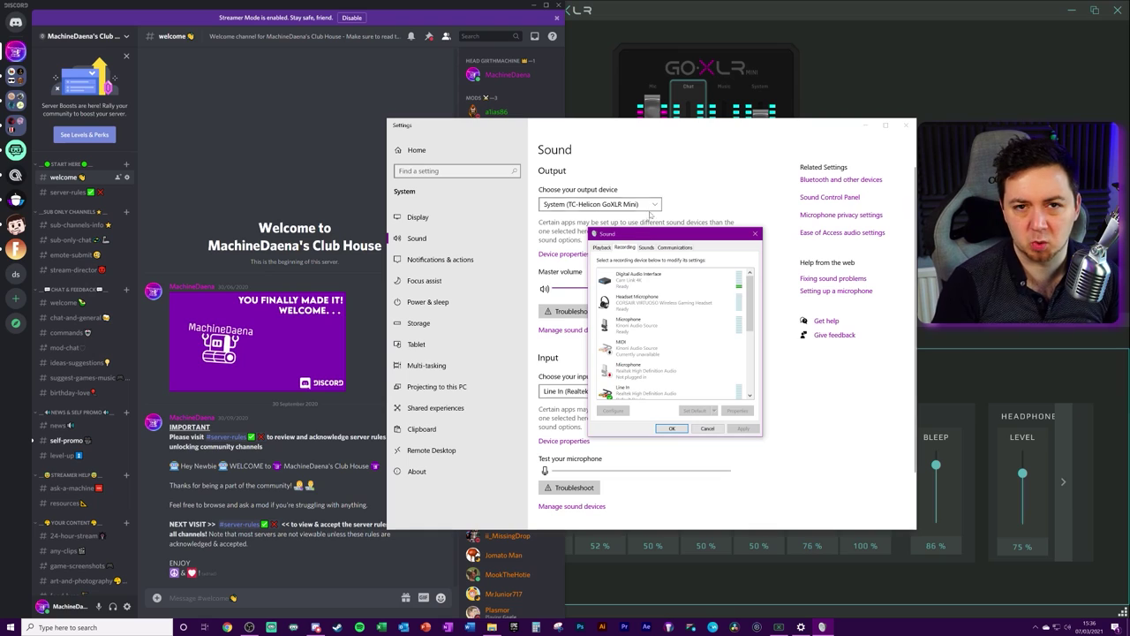
scroll(750, 292, "down", 2)
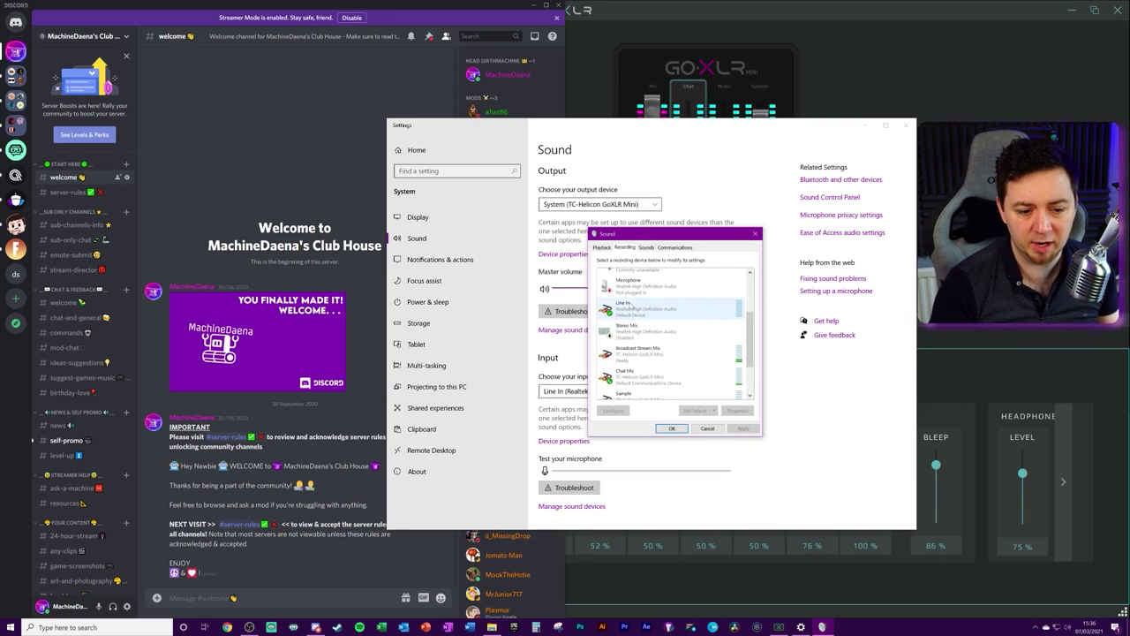
right_click(630, 308)
left_click(645, 356)
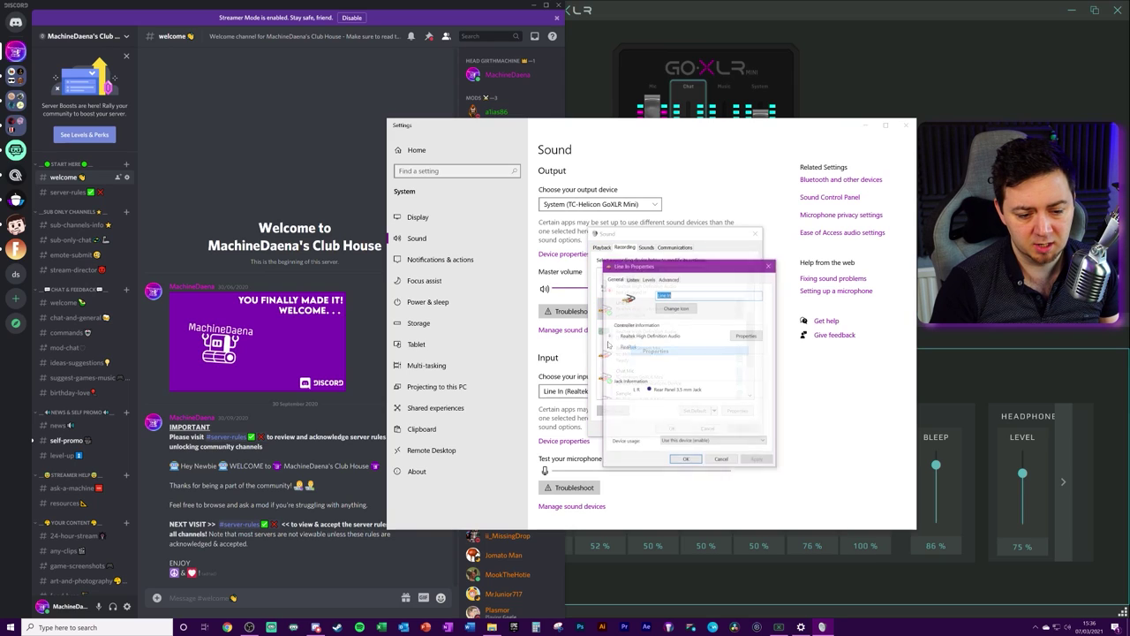
left_click(632, 279)
left_click(625, 368)
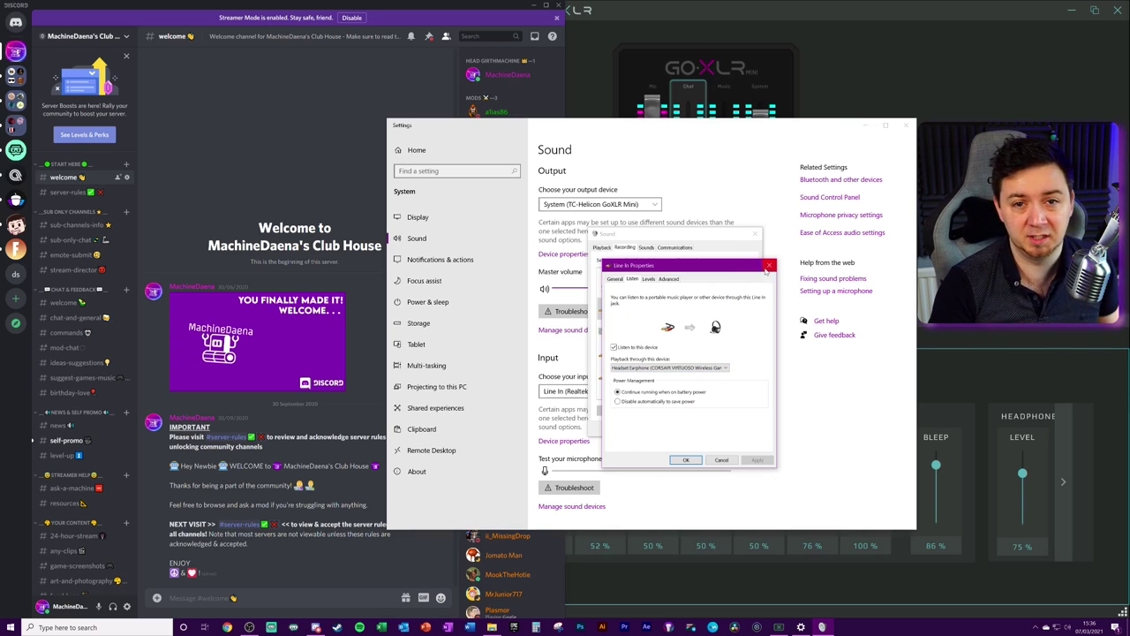
left_click(770, 267)
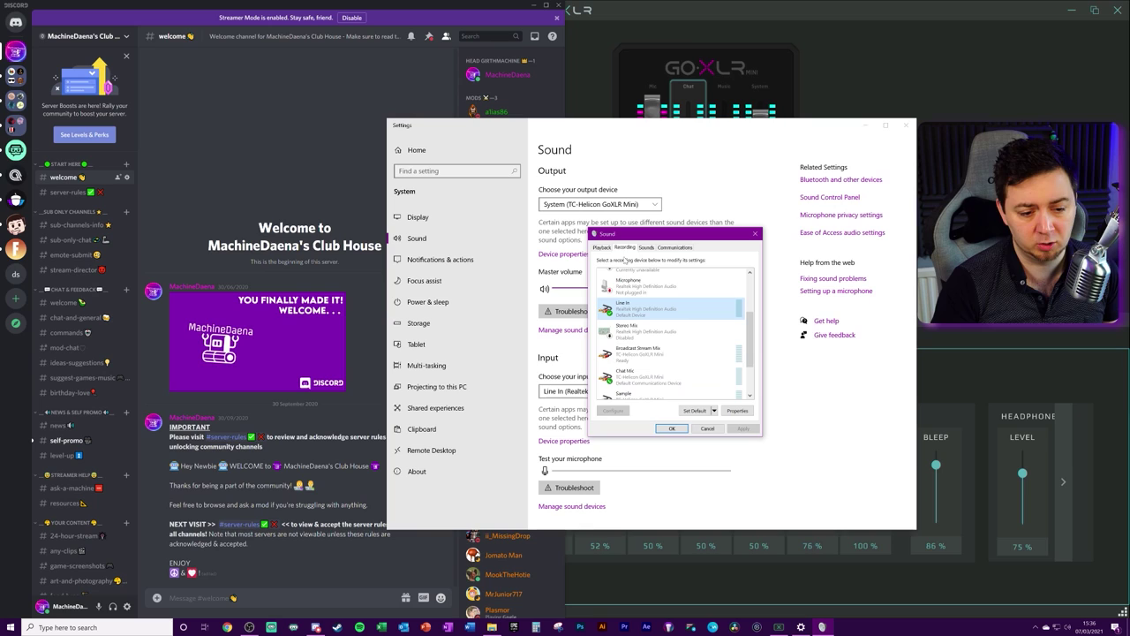
Close the Sound dialog, confirm Channel 2 is Voice Chat, and bring Discord forward.
left_click(708, 428)
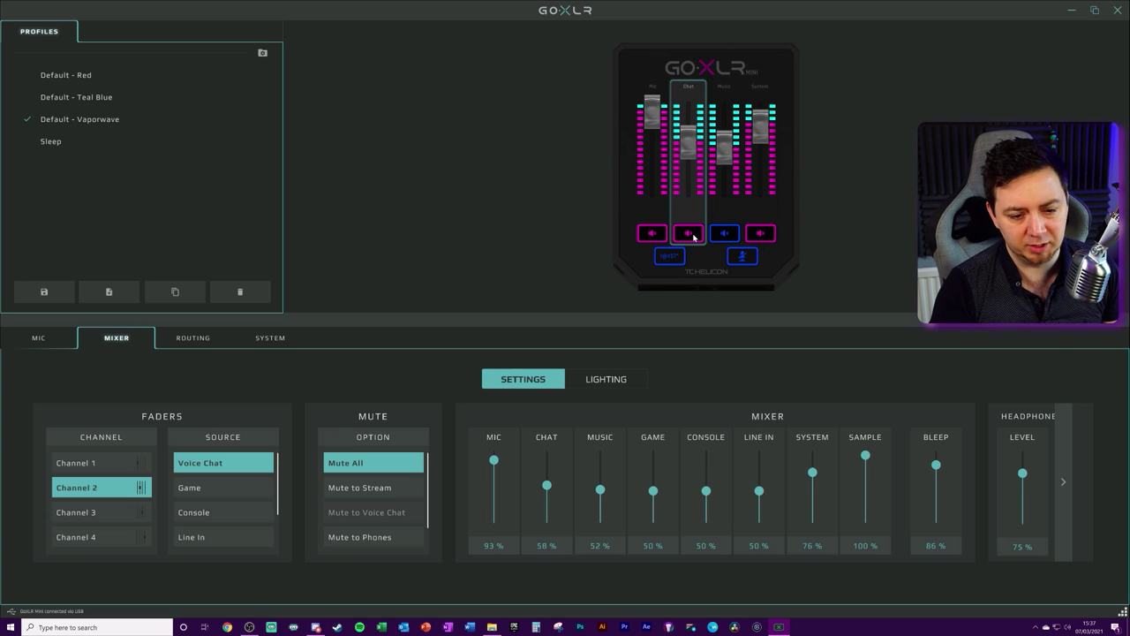
left_click(315, 627)
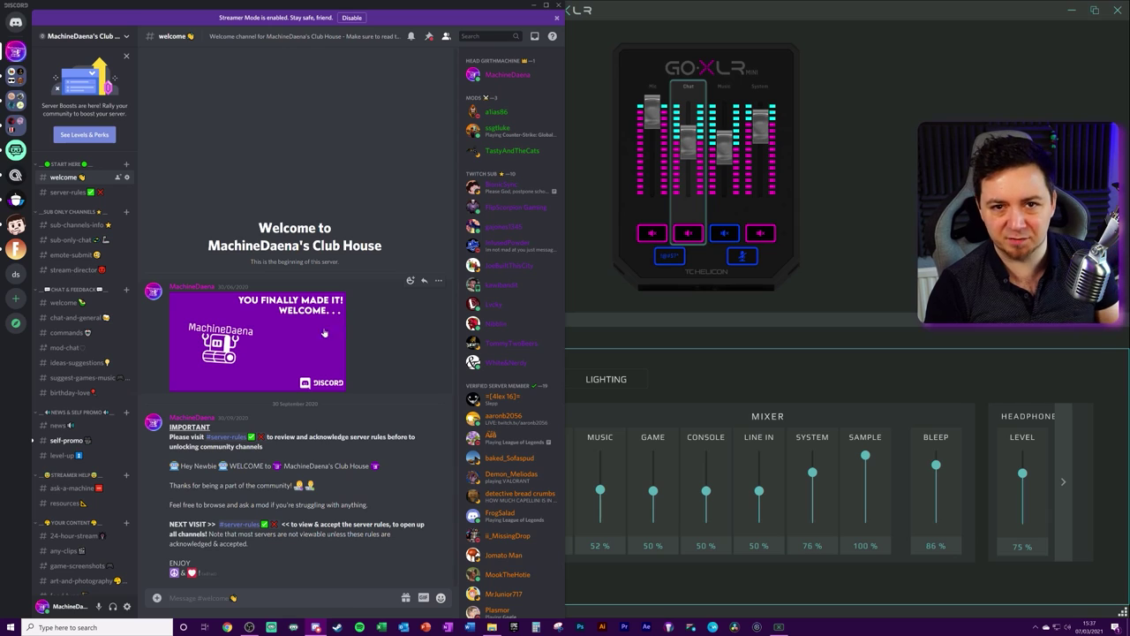
In Voice & Video settings, set input to Chat Mic and output to Chat (TC-Helicon GoXLR Mini).
left_click(128, 608)
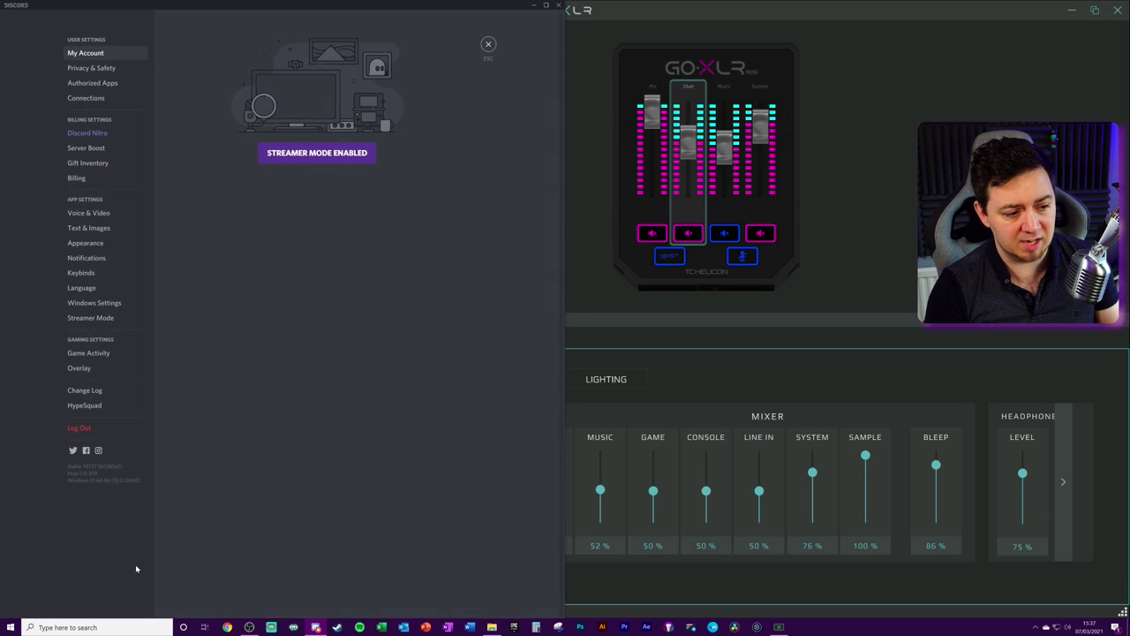
left_click(113, 212)
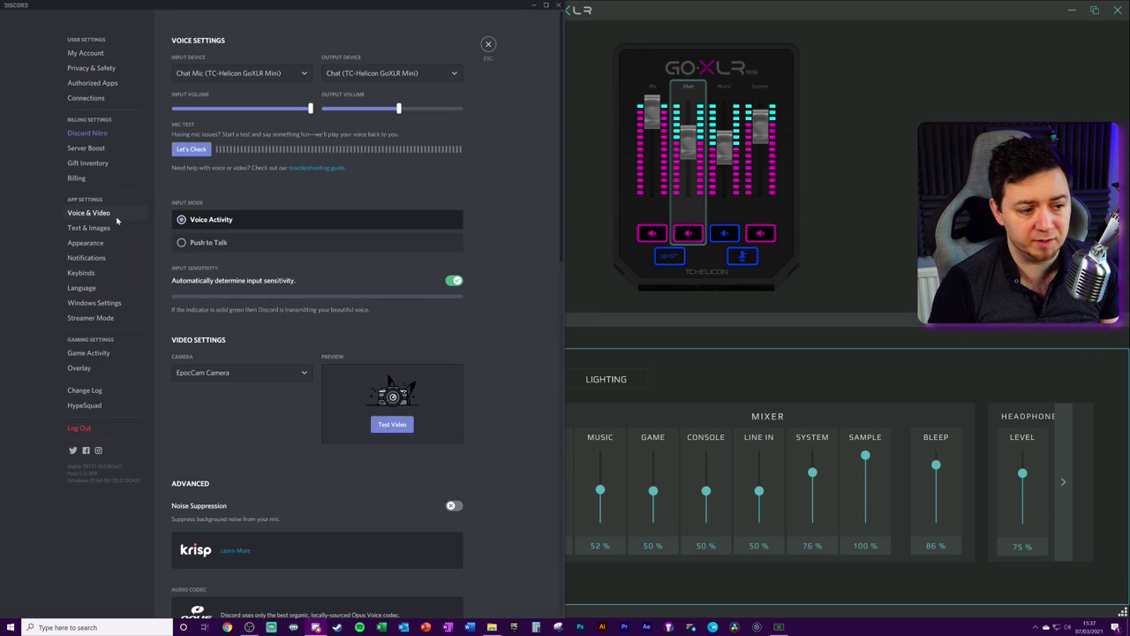
left_click(224, 74)
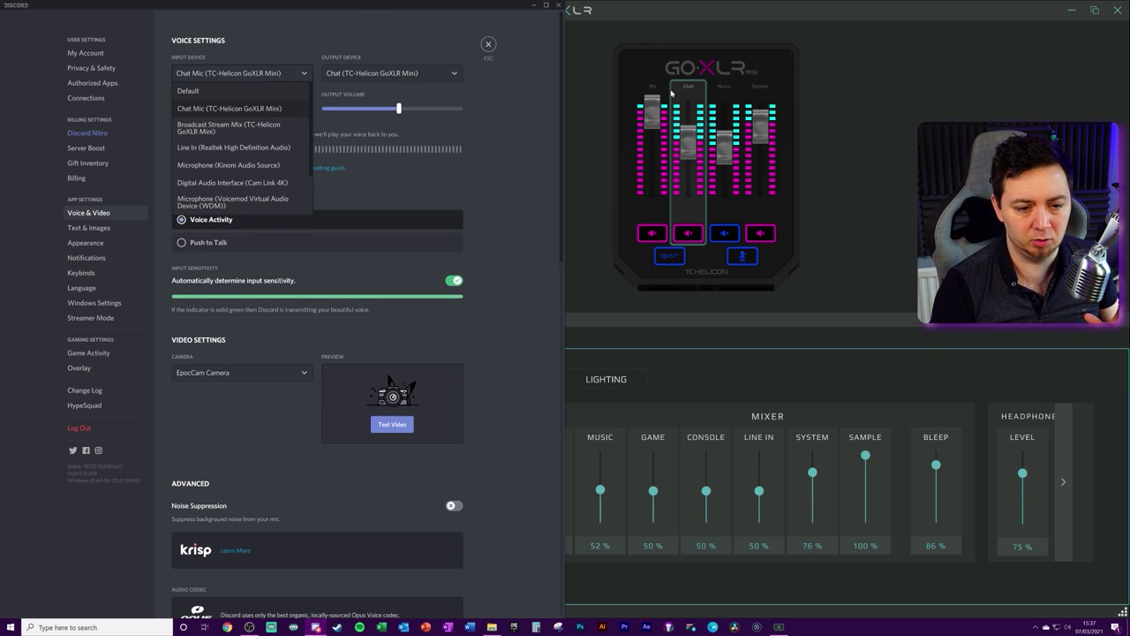
left_click(208, 108)
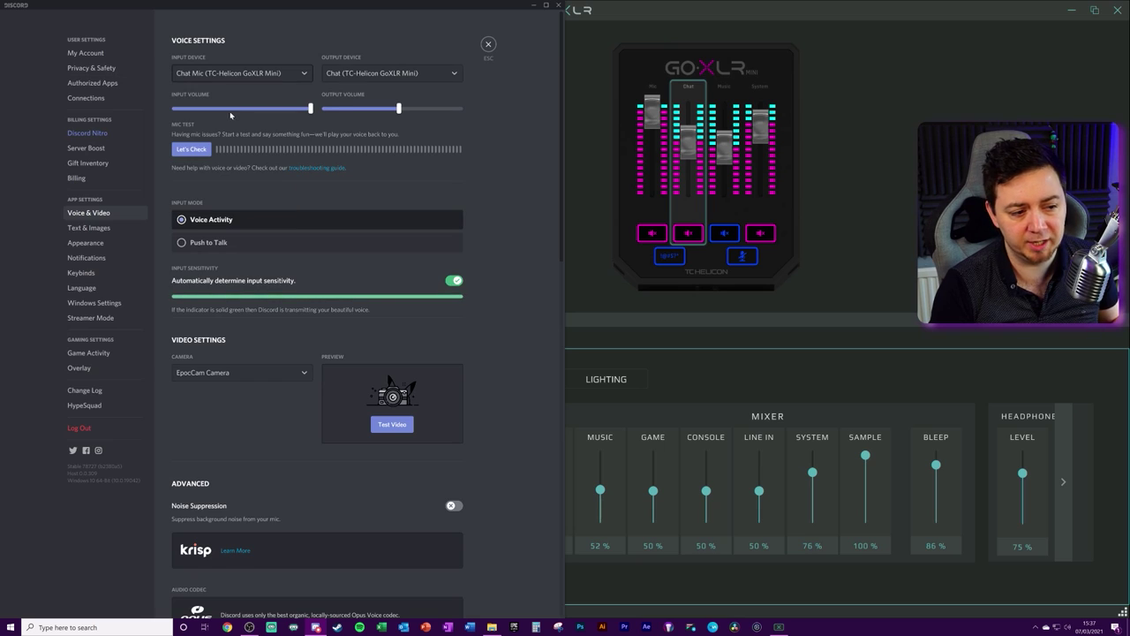
left_click(353, 79)
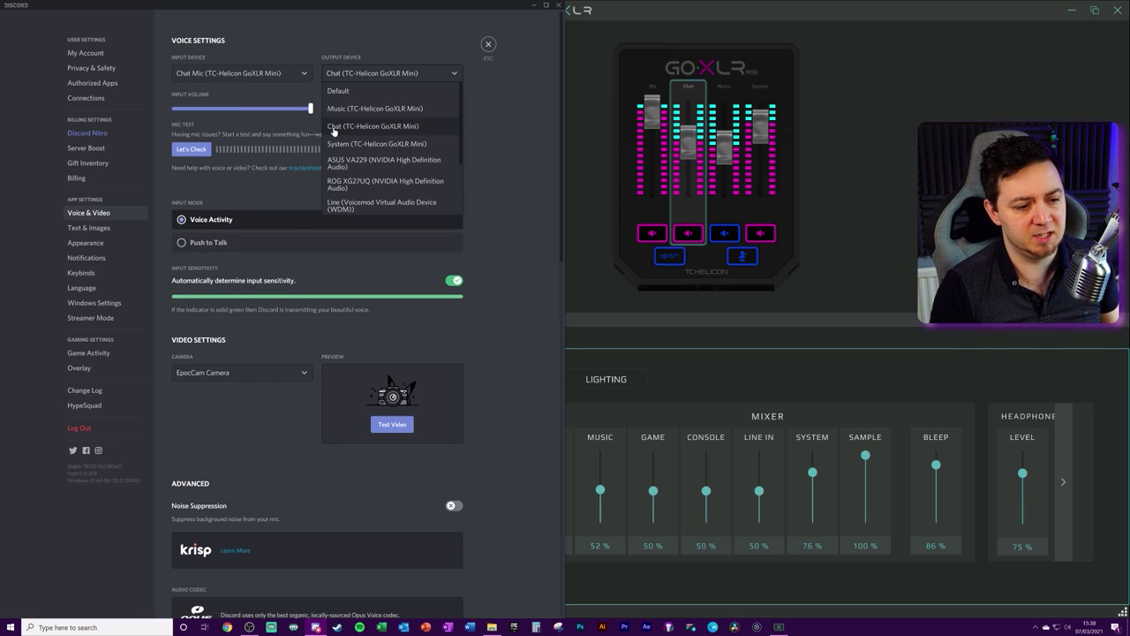
left_click(455, 139)
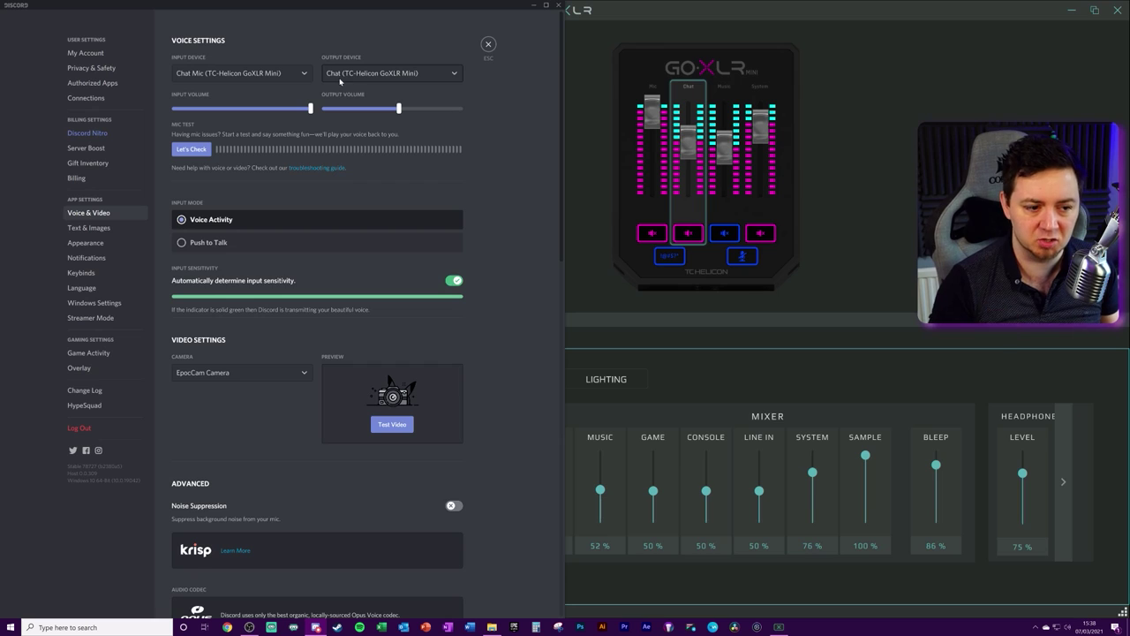
Close Discord's settings, bring the GoXLR mixer to the front, and show the Routing page.
left_click(487, 44)
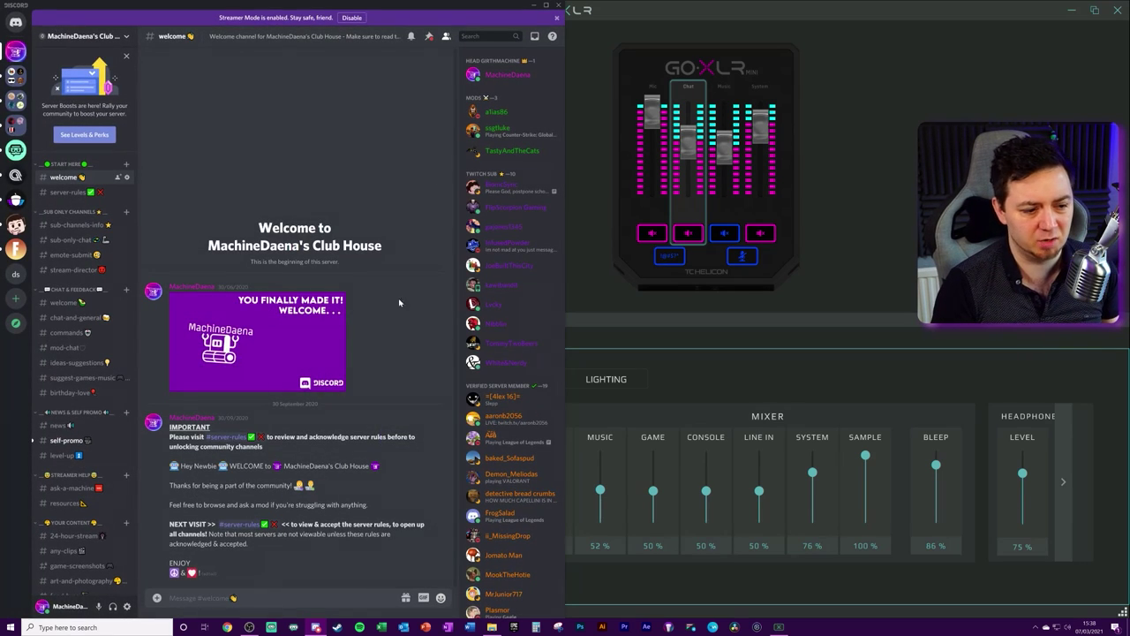
left_click(614, 210)
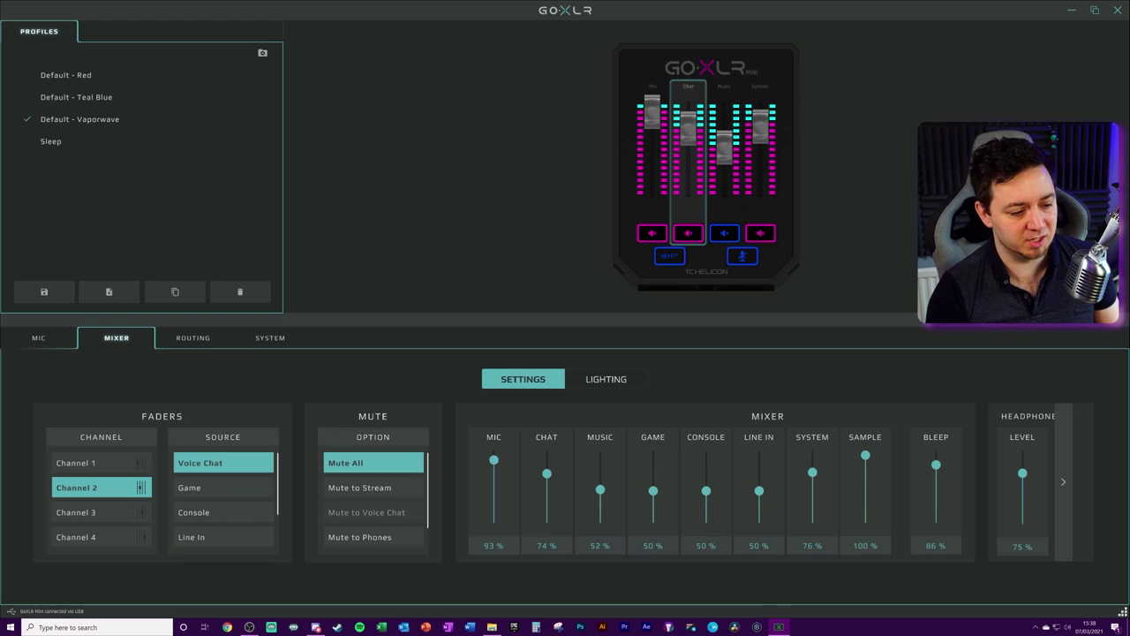
left_click(193, 337)
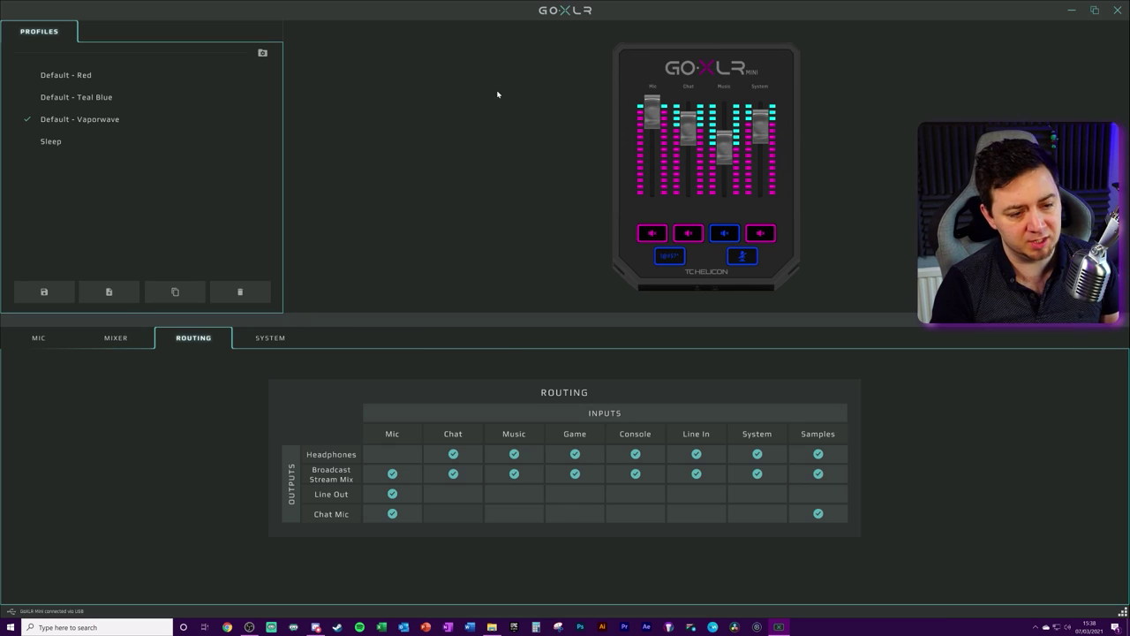
Untick Chat under Broadcast Stream Mix, keeping Mic off Headphones, then return to the Mixer page.
left_click(385, 455)
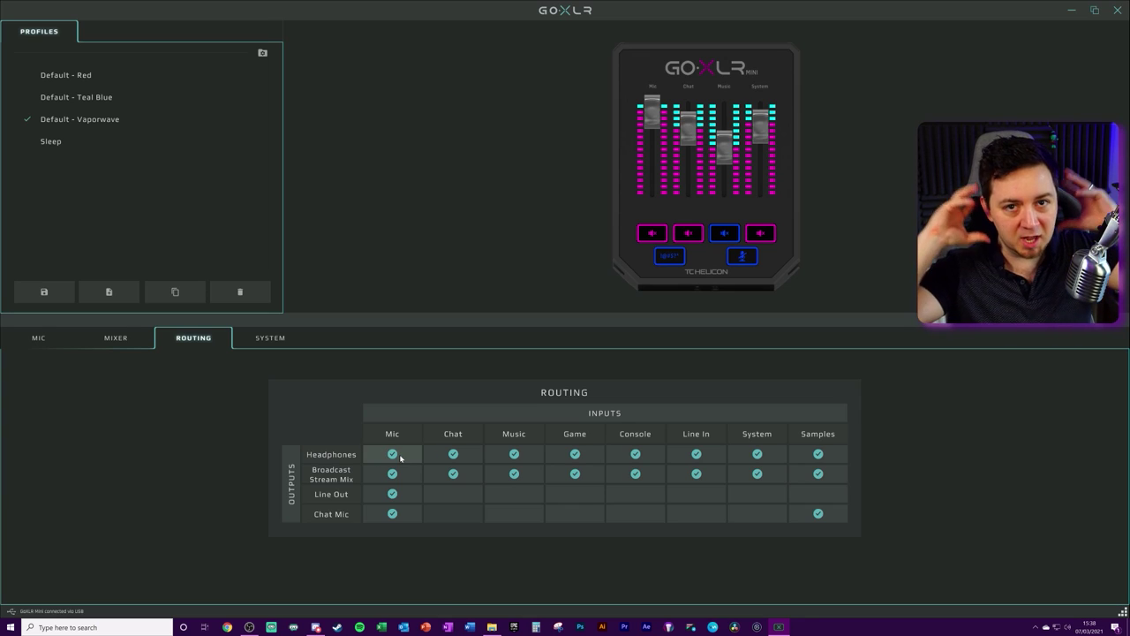
left_click(397, 455)
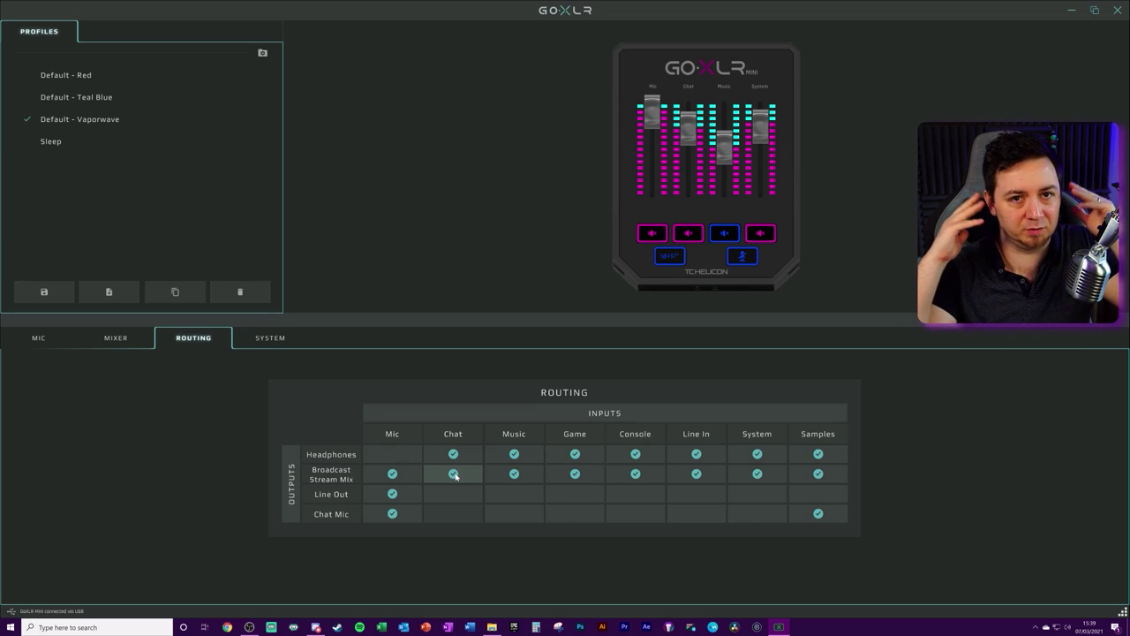
left_click(453, 474)
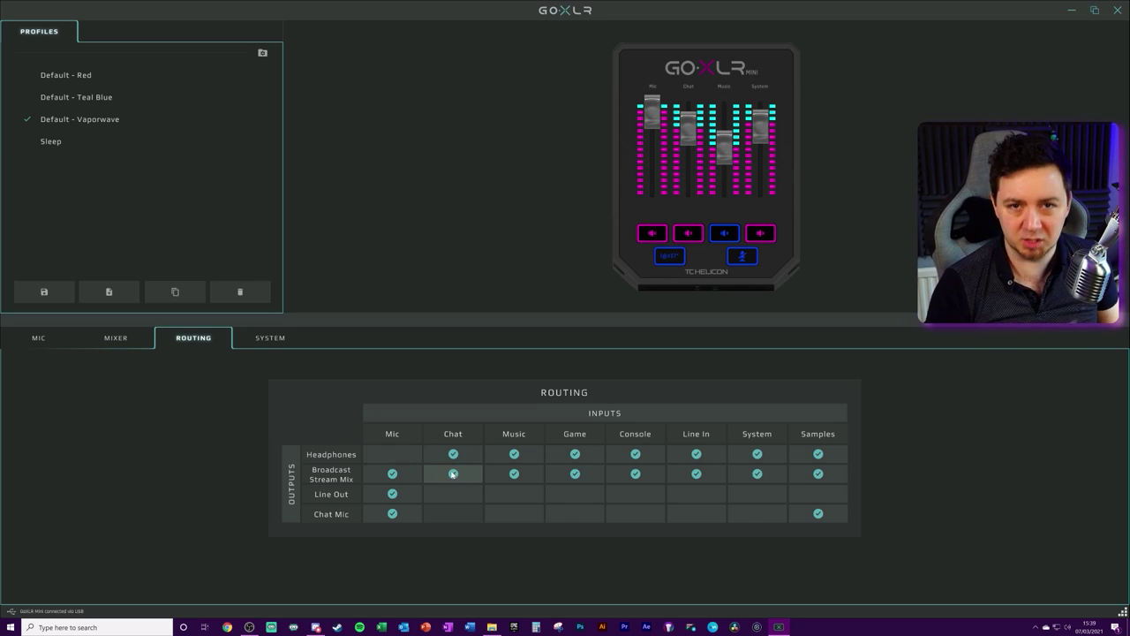
left_click(453, 474)
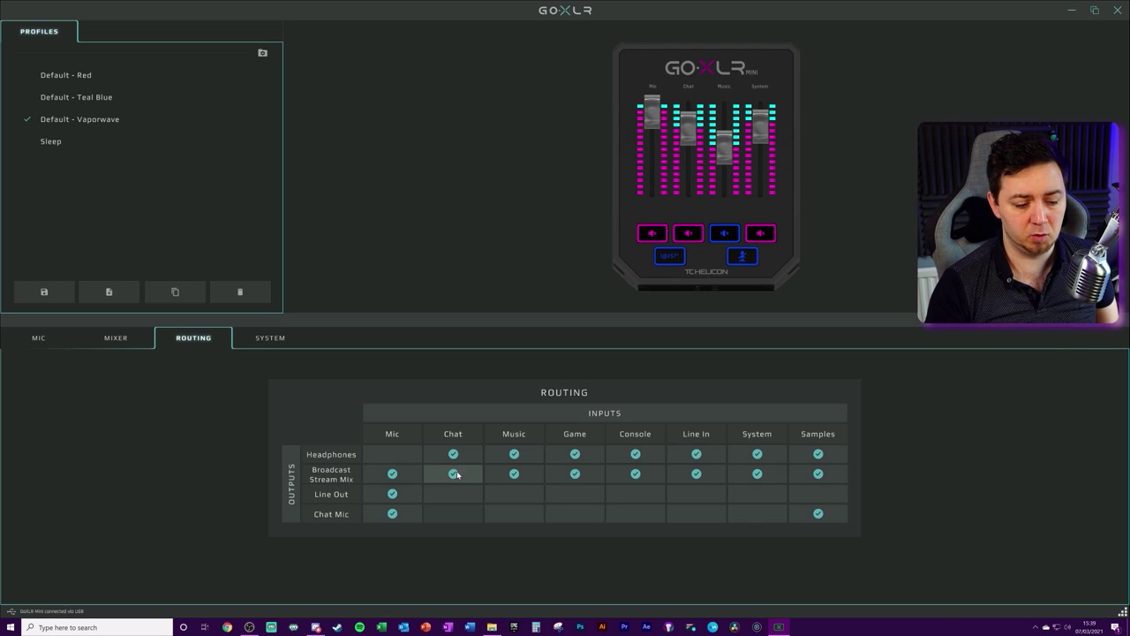
left_click(456, 474)
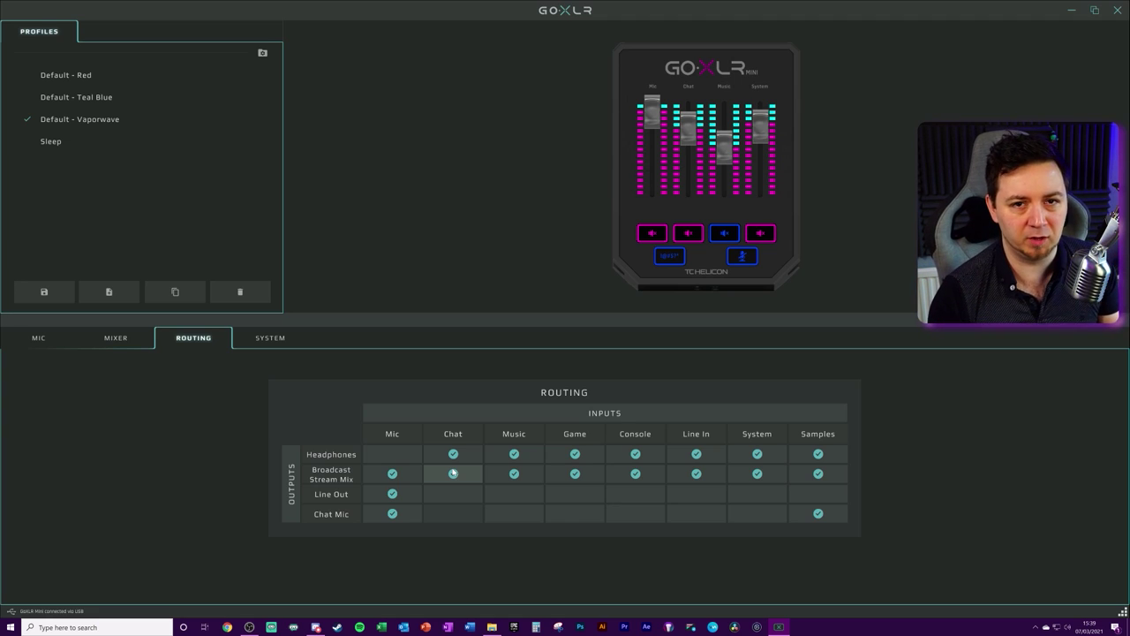
left_click(136, 336)
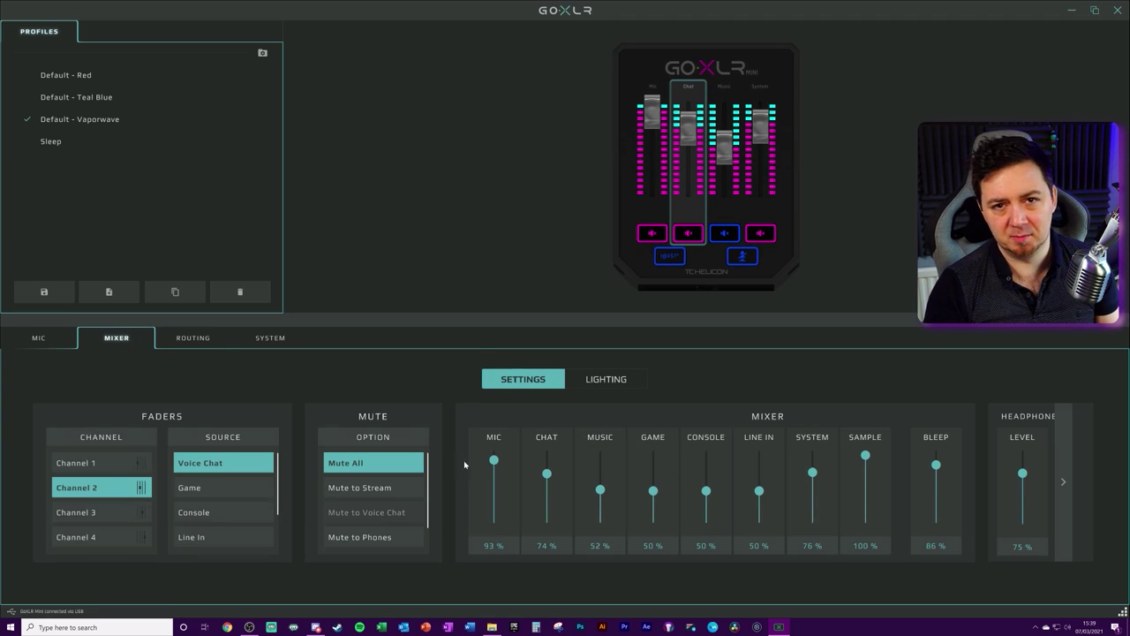